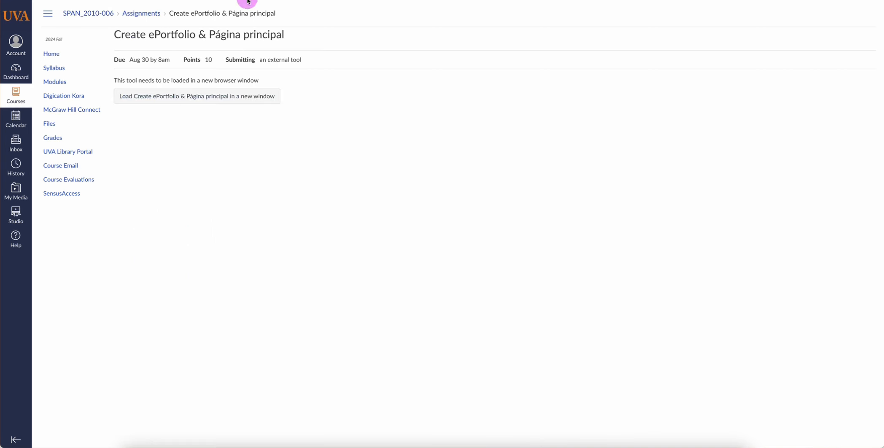
# Load the Create ePortfolio & Página principal assignment in a new window and create a new ePortfolio for it.
pyautogui.click(196, 99)
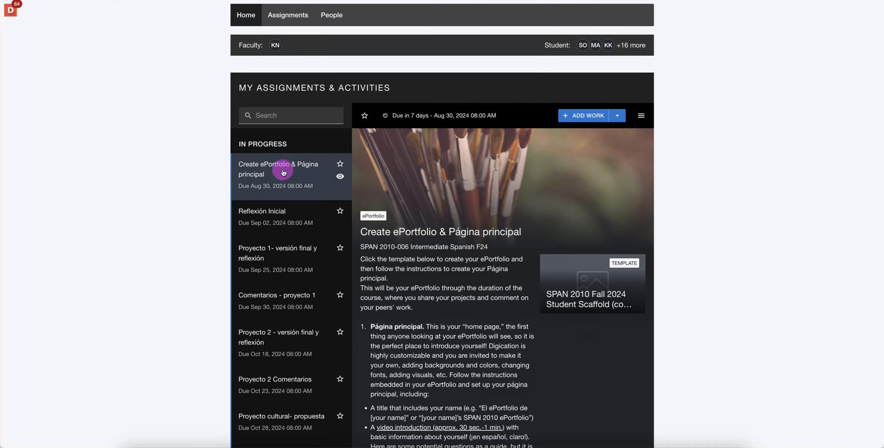
pyautogui.scroll(-3, 427, 308)
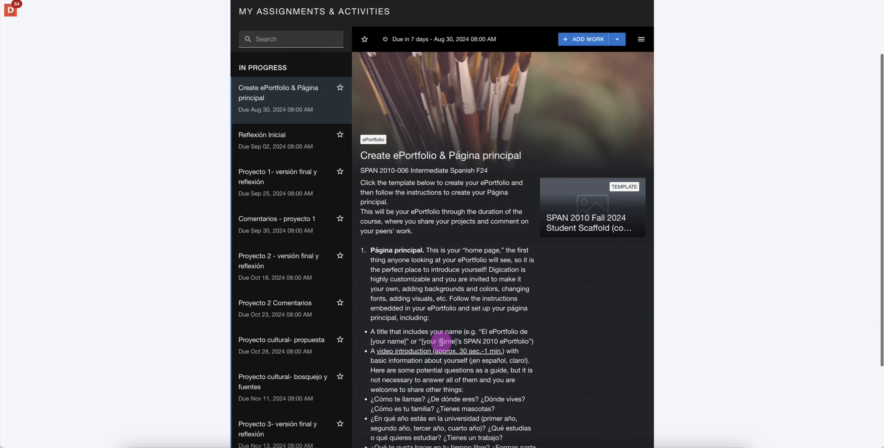
pyautogui.scroll(3, 441, 339)
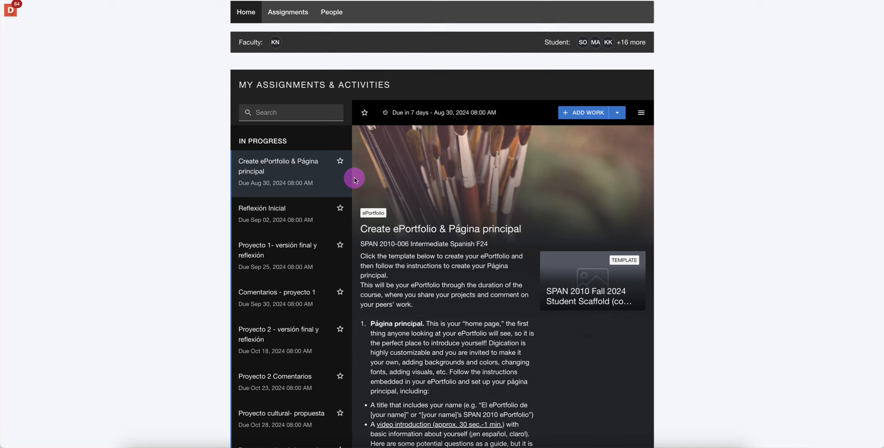
pyautogui.click(587, 113)
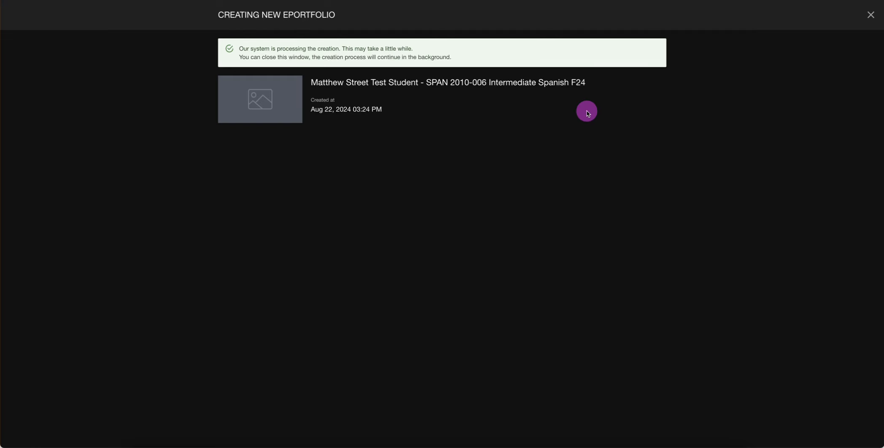
pyautogui.click(587, 113)
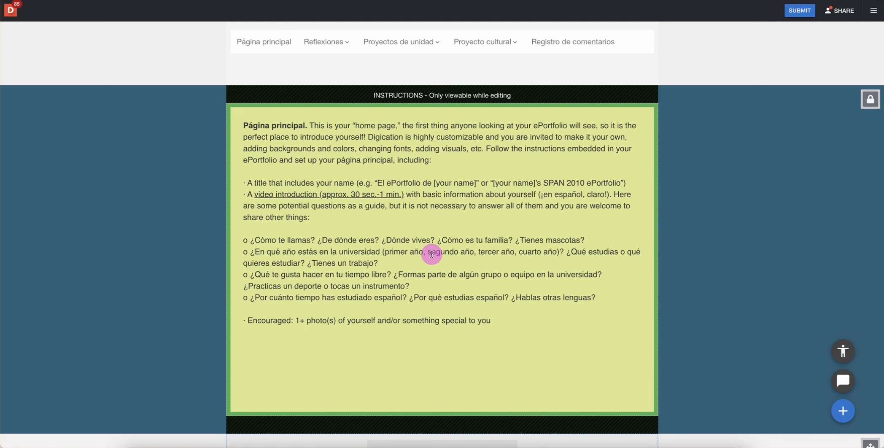
# Add a rich text box reading "hola mi" in the empty section below the instructions and widen it.
pyautogui.scroll(-2, 432, 255)
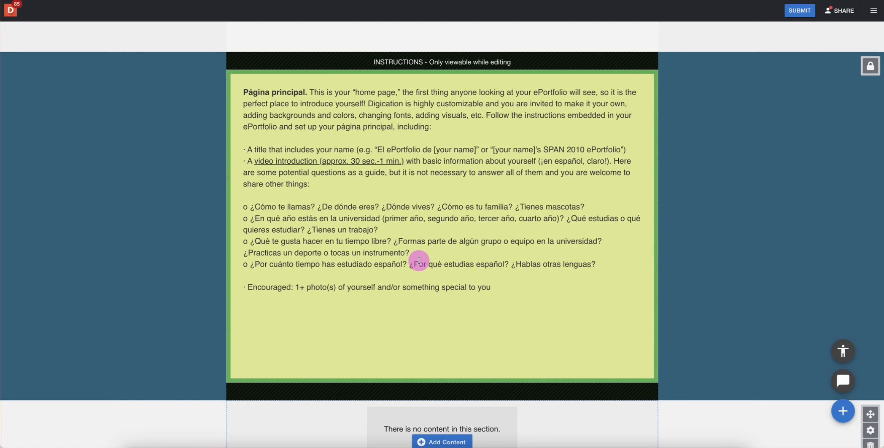
pyautogui.scroll(-3, 475, 255)
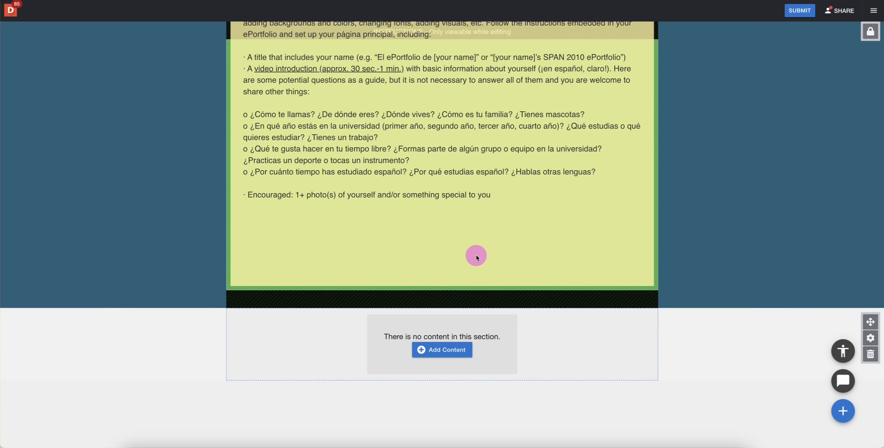
pyautogui.click(442, 351)
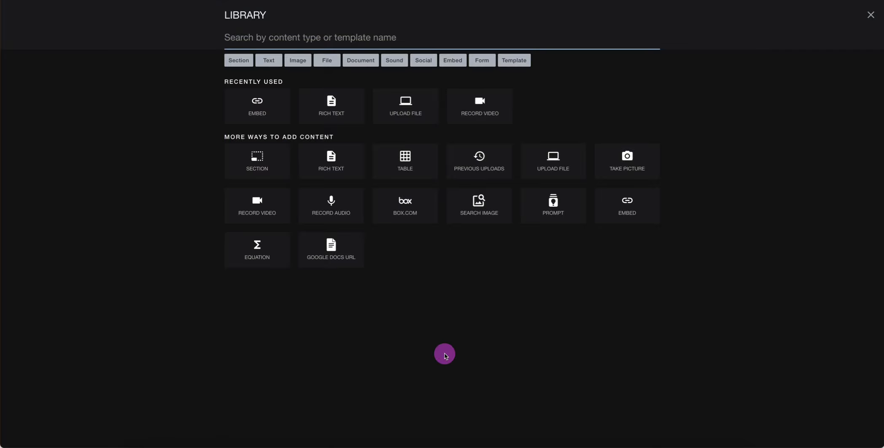
pyautogui.click(336, 178)
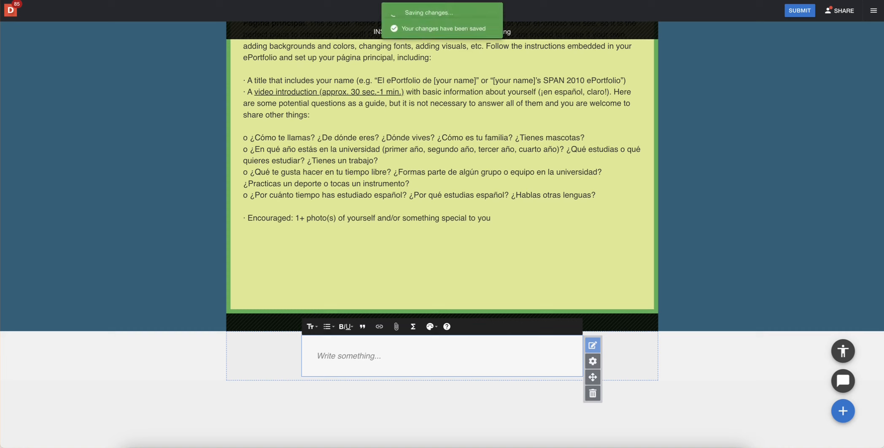
pyautogui.click(354, 357)
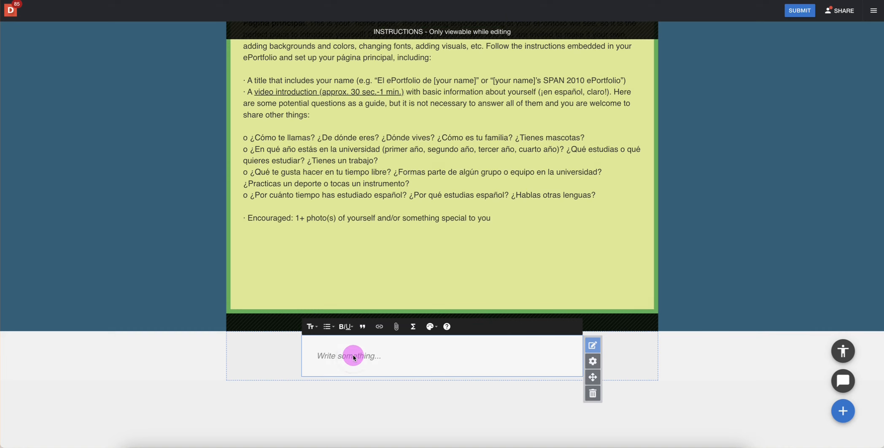
pyautogui.write('oola mi')
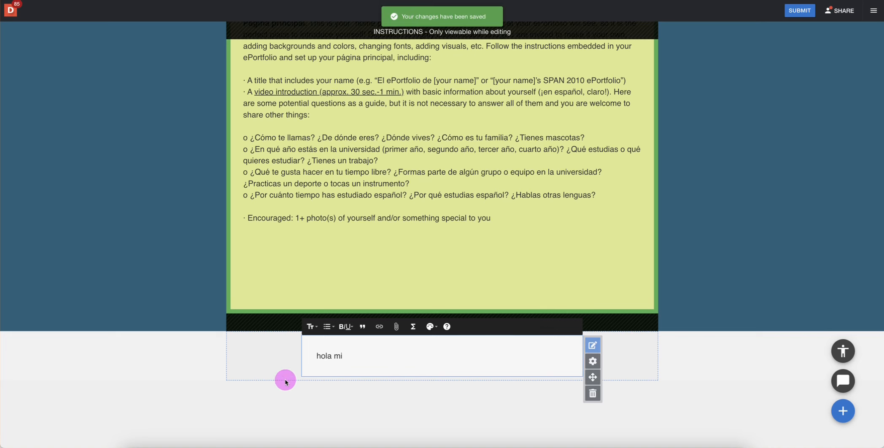
pyautogui.moveTo(304, 375); pyautogui.dragTo(647, 388)
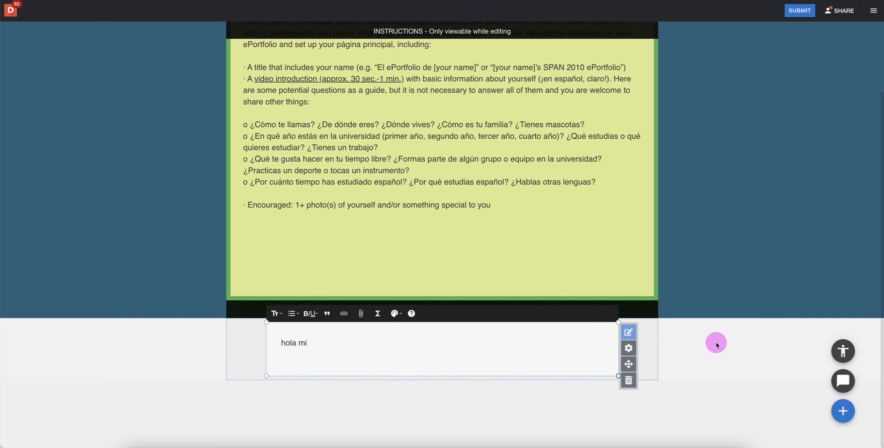
pyautogui.click(715, 344)
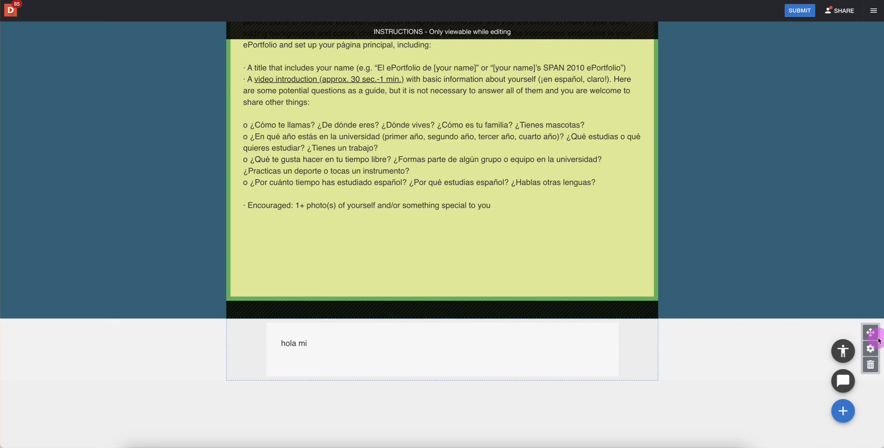
# Set the bottom layer background color of the "hola mi" section to blue.
pyautogui.click(871, 350)
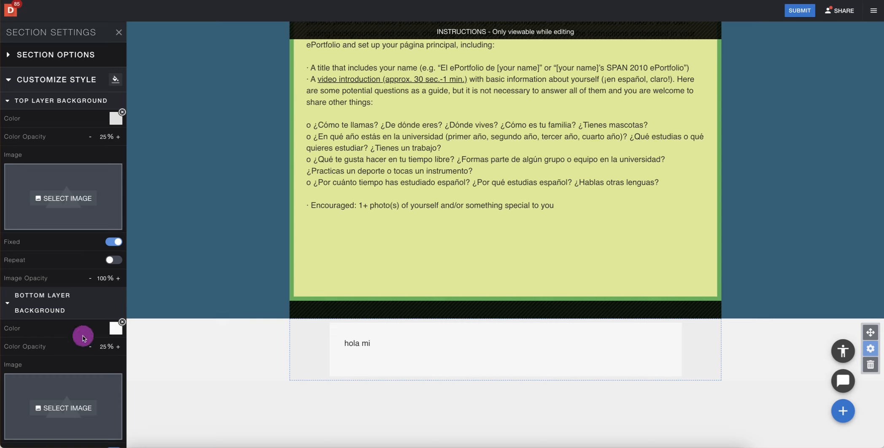
pyautogui.click(111, 327)
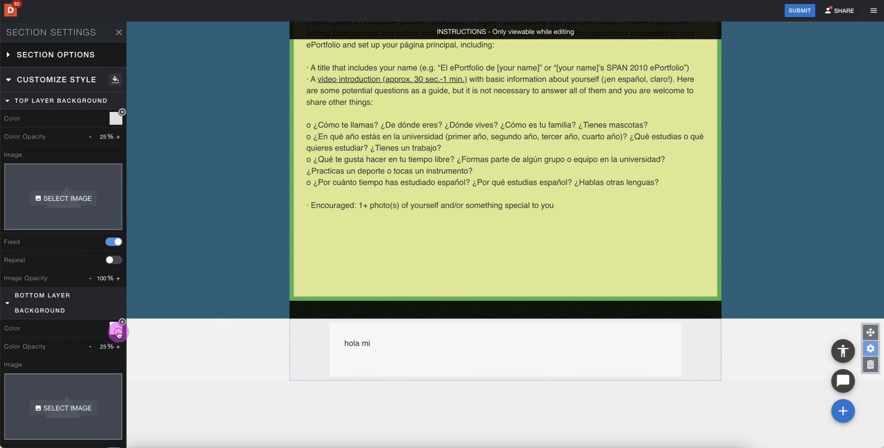
pyautogui.click(70, 263)
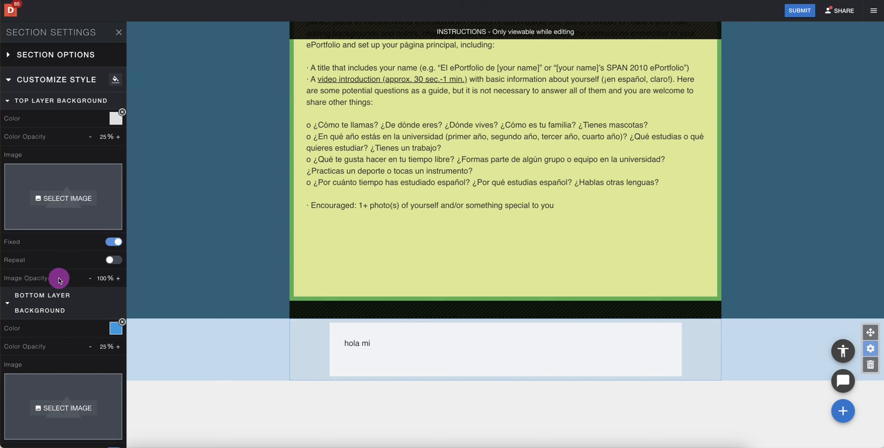
pyautogui.click(707, 352)
pyautogui.click(643, 353)
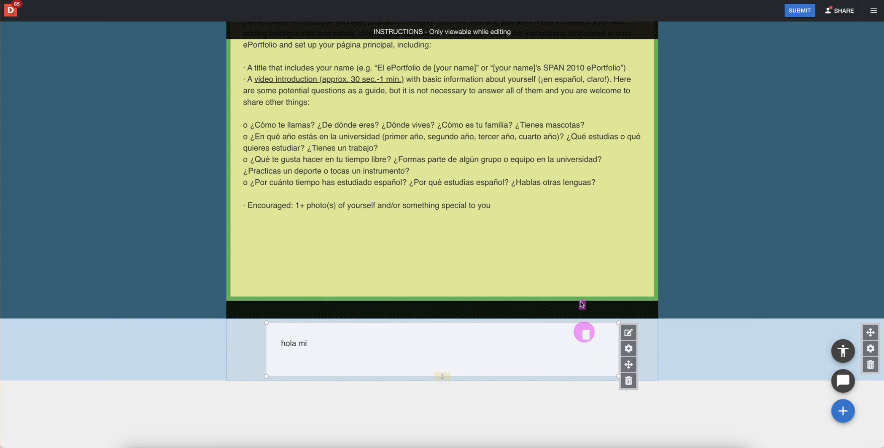
# Start a submission to the Create ePortfolio & Página principal assignment and include all pages of the ePortfolio.
pyautogui.click(798, 11)
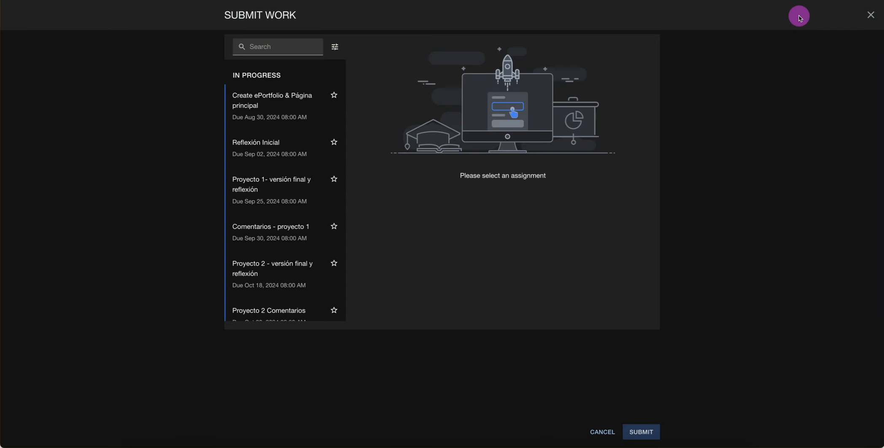
pyautogui.click(260, 107)
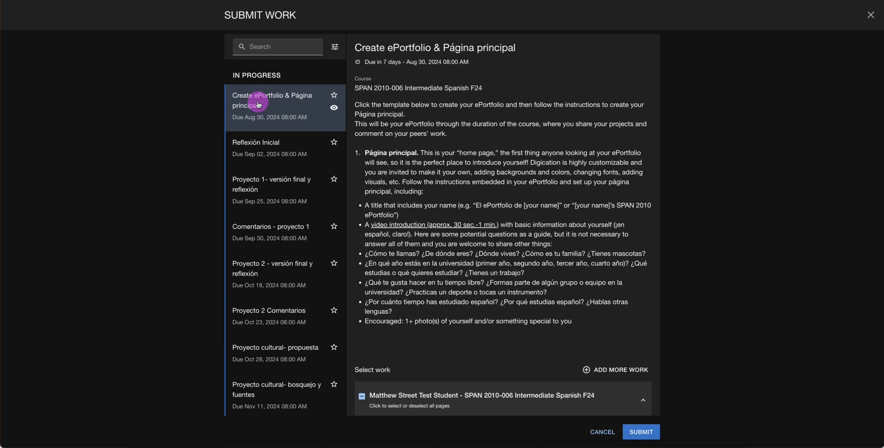
pyautogui.scroll(-5, 452, 281)
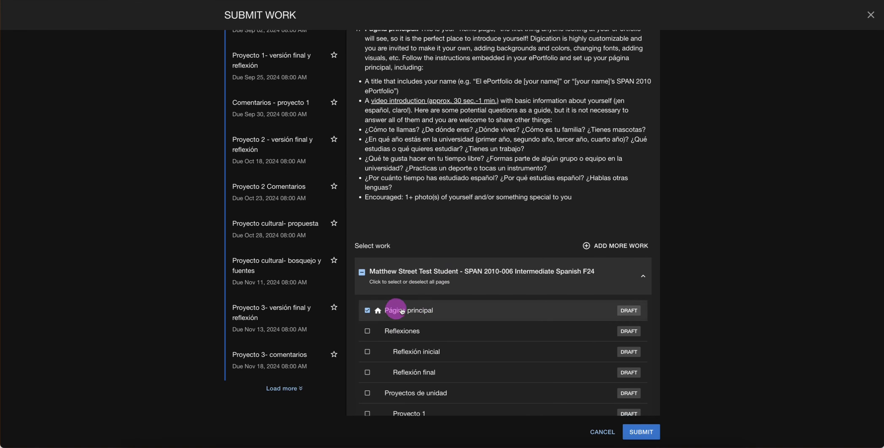
pyautogui.click(413, 283)
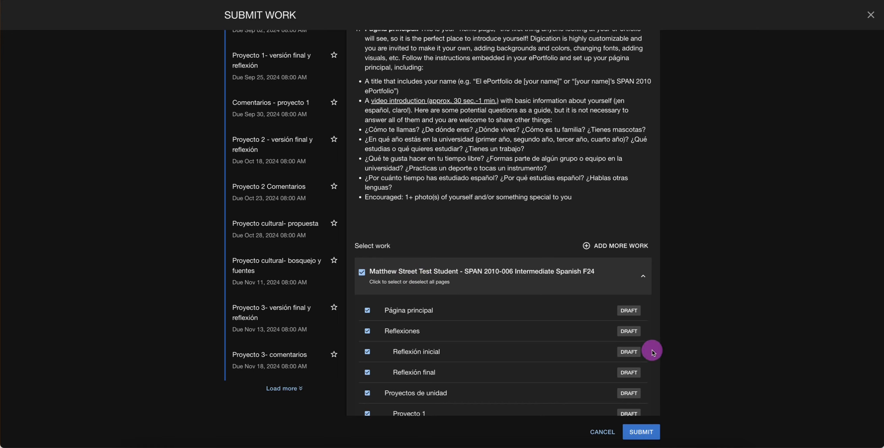
# Submit the selected pages with the submission shared with peers, and close the submission summary.
pyautogui.scroll(-2, 650, 356)
pyautogui.click(641, 434)
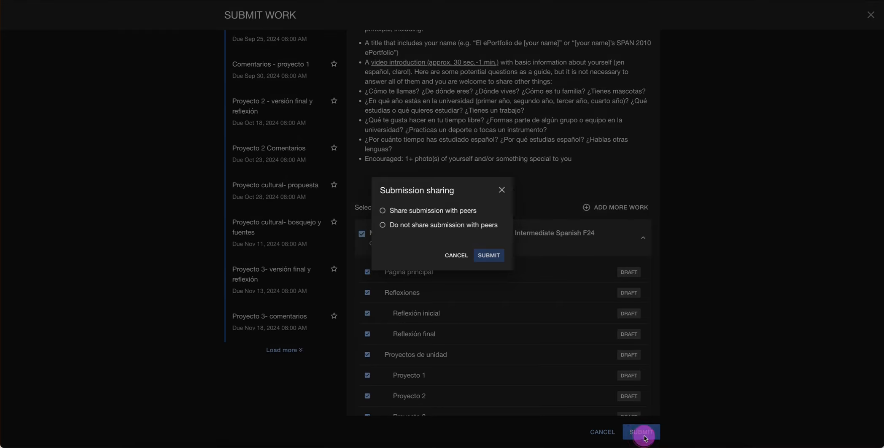
pyautogui.click(383, 211)
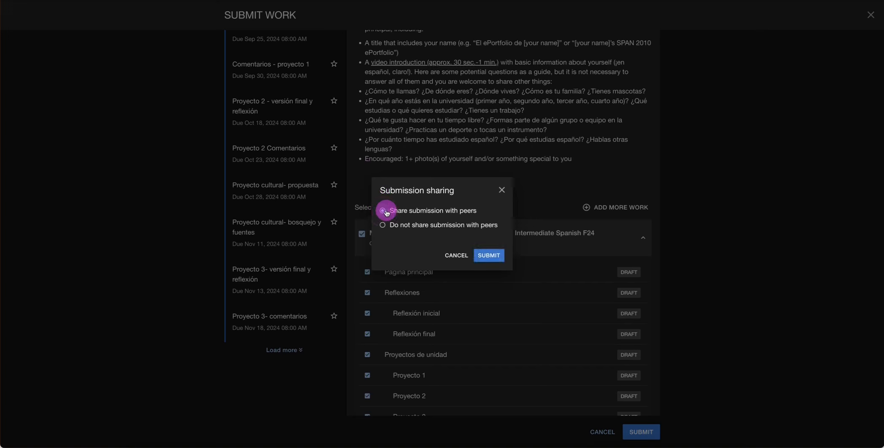
pyautogui.click(494, 257)
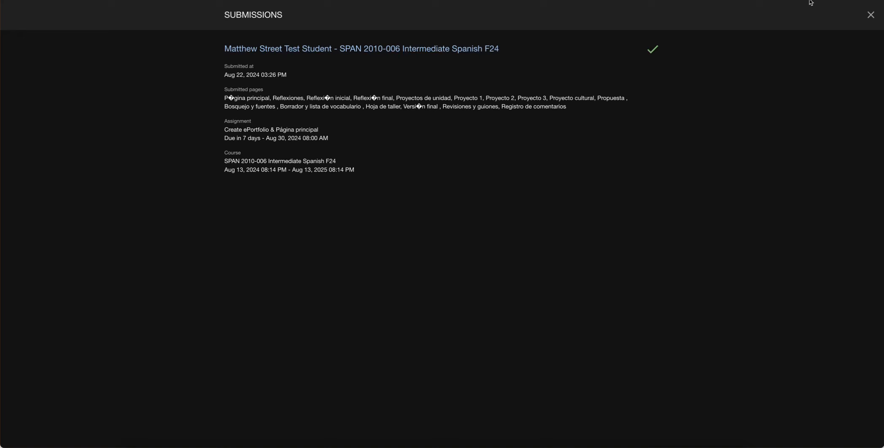
pyautogui.click(872, 19)
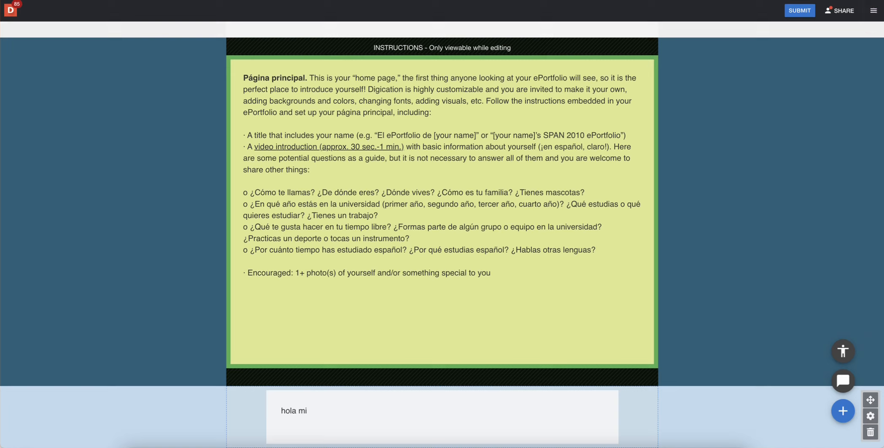
# Switch back to the Canvas assignment page, reload it, relaunch the assignment tool and open the submitted ePortfolio.
pyautogui.hotkey('ctrl', 'shift', 'Tab')
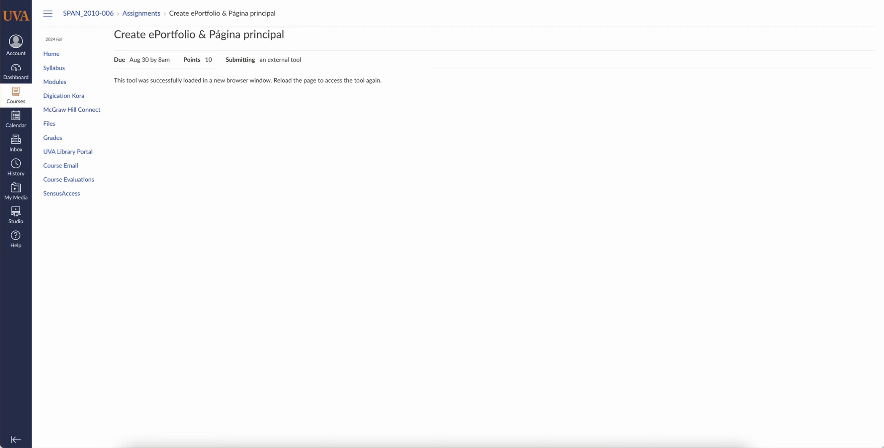
pyautogui.hotkey('ctrl', 'r')
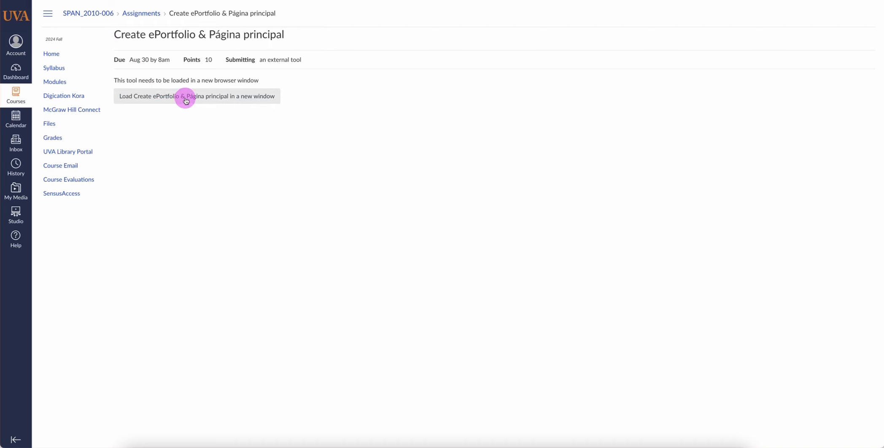
pyautogui.click(186, 97)
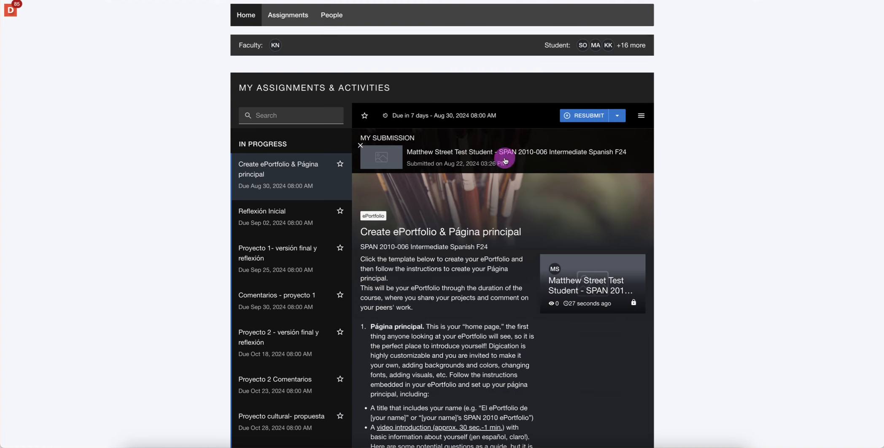
pyautogui.click(481, 157)
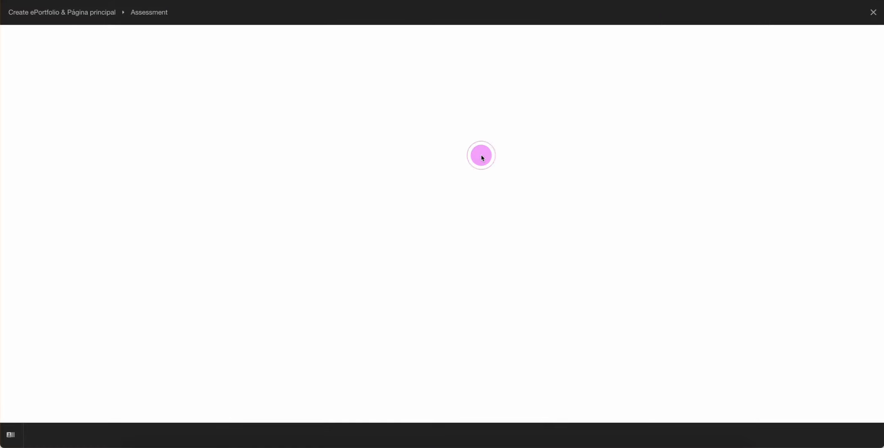